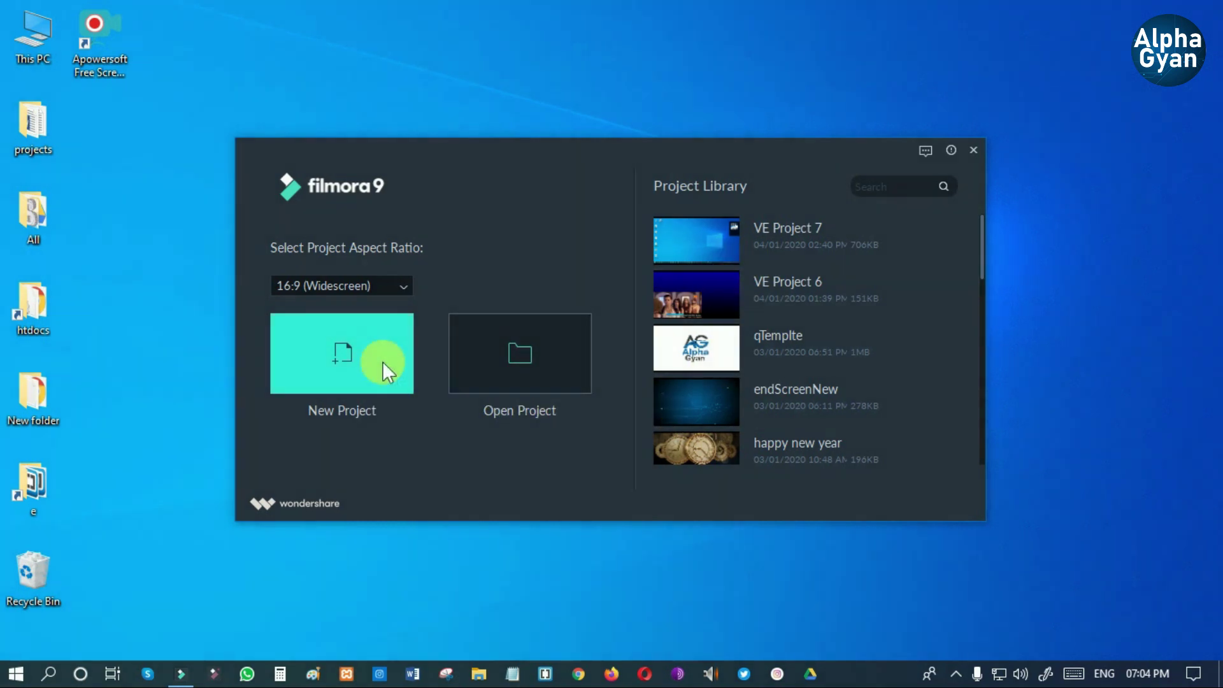
Create a new 16:9 widescreen project and launch the PC screen recorder from it.
click(382, 361)
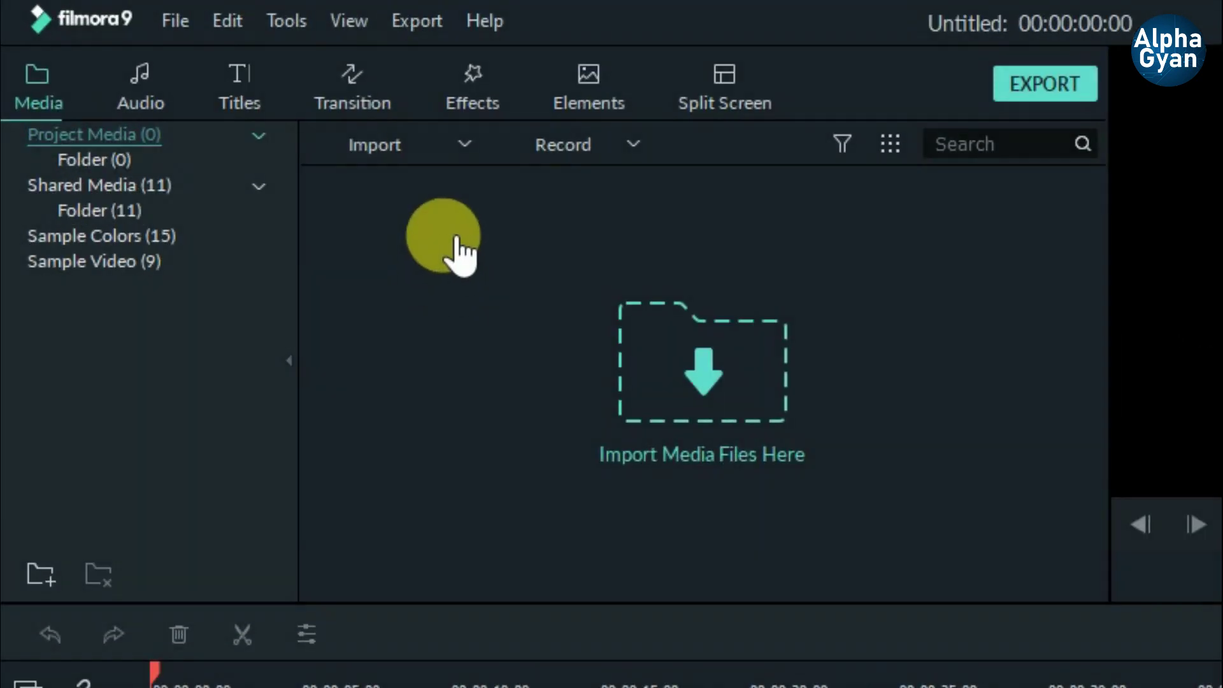
click(182, 24)
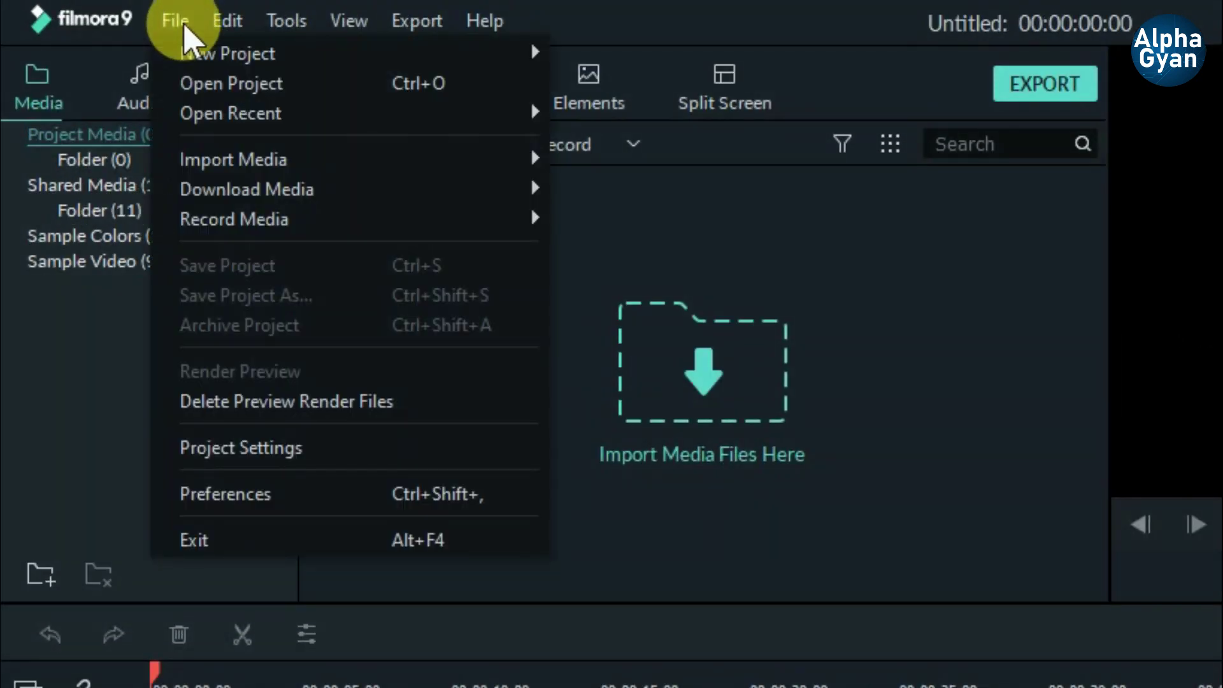
mouse_move(268, 221)
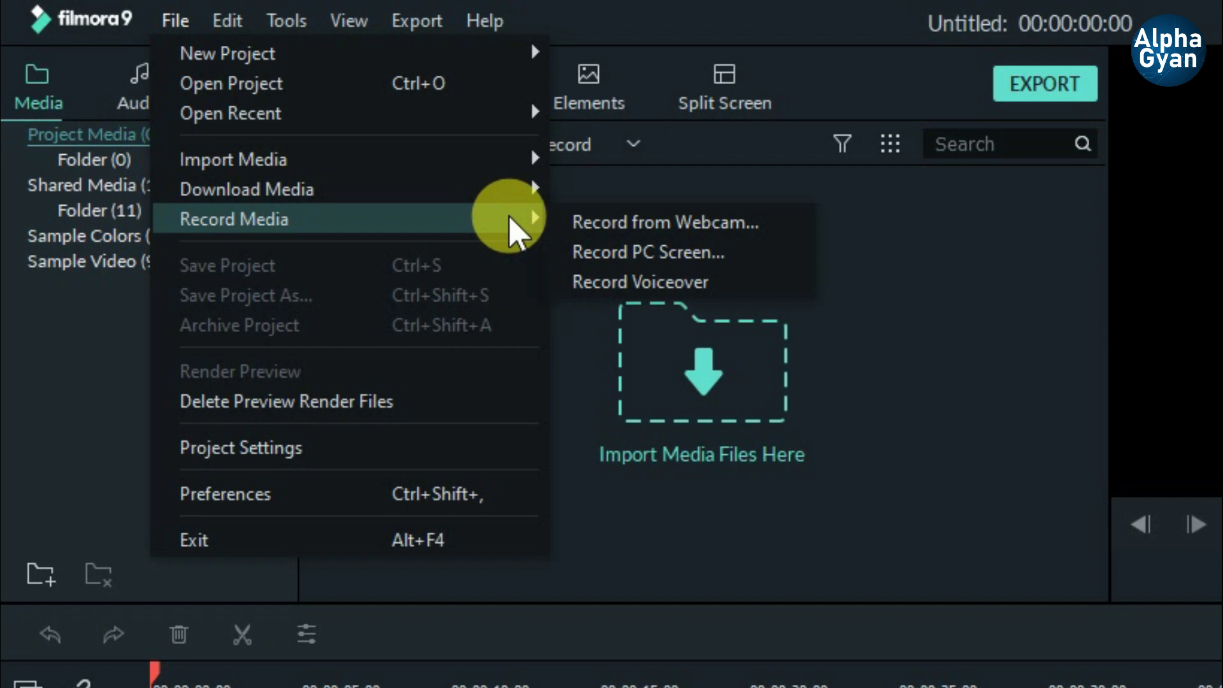
click(753, 254)
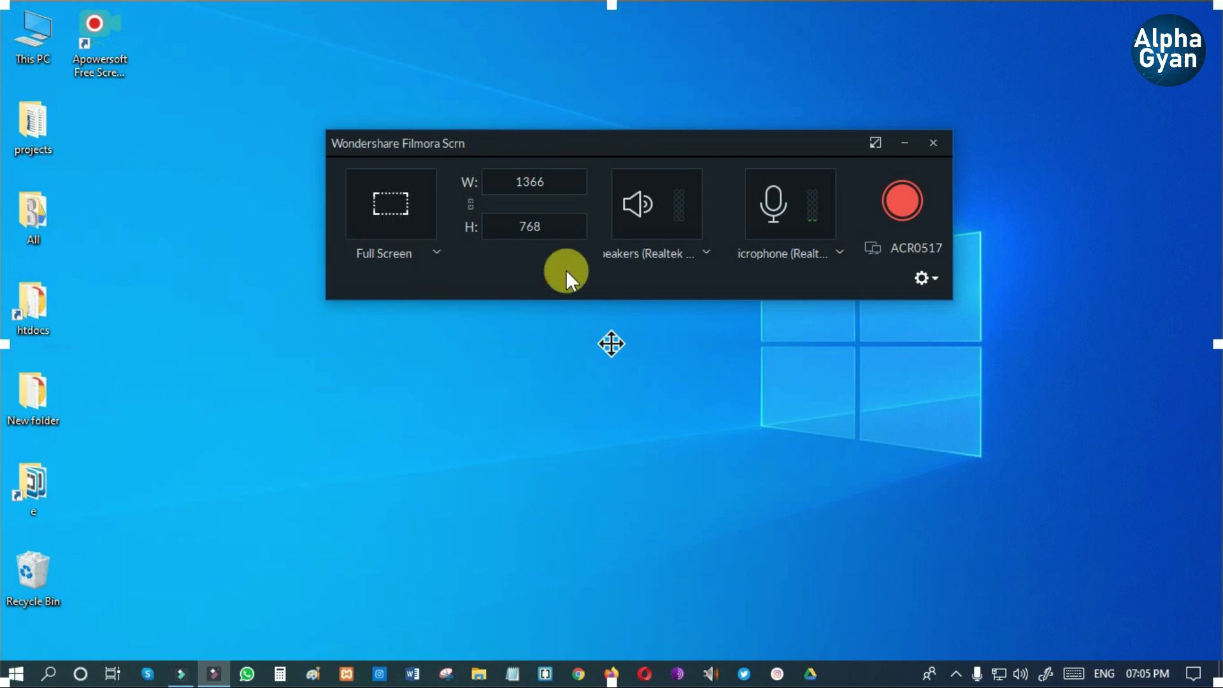
Expand the recorder settings and choose Best quality with a frame rate of 25 fps.
click(923, 278)
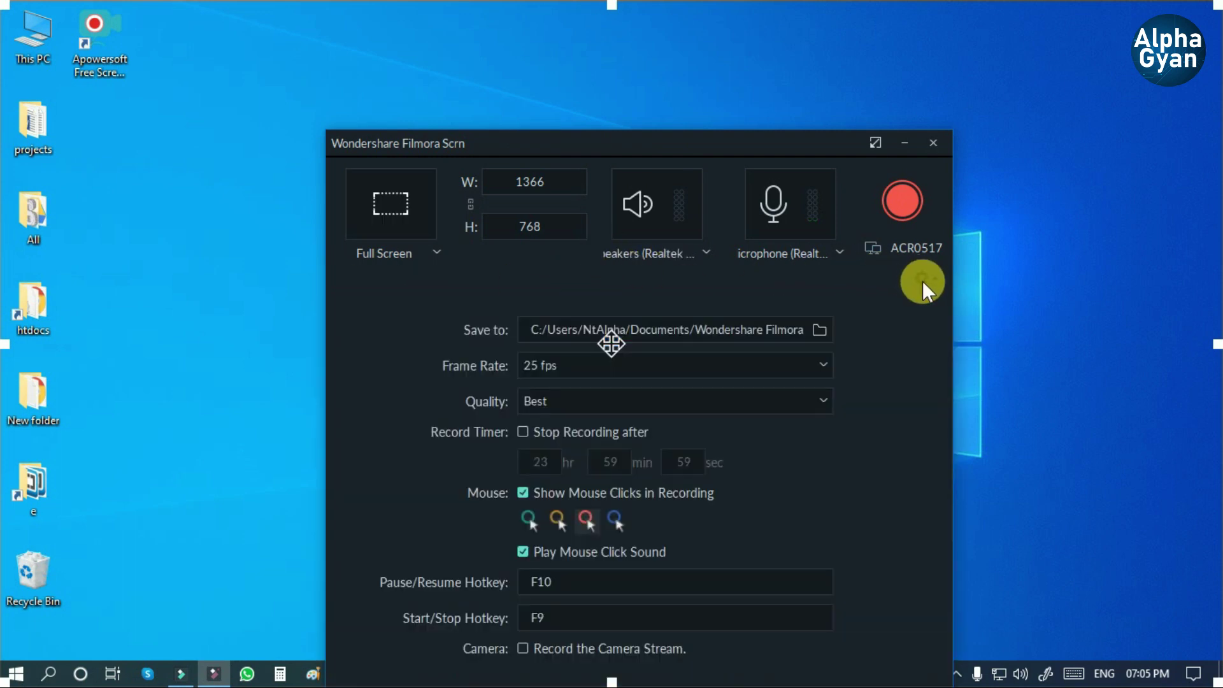
drag(767, 63, 767, 44)
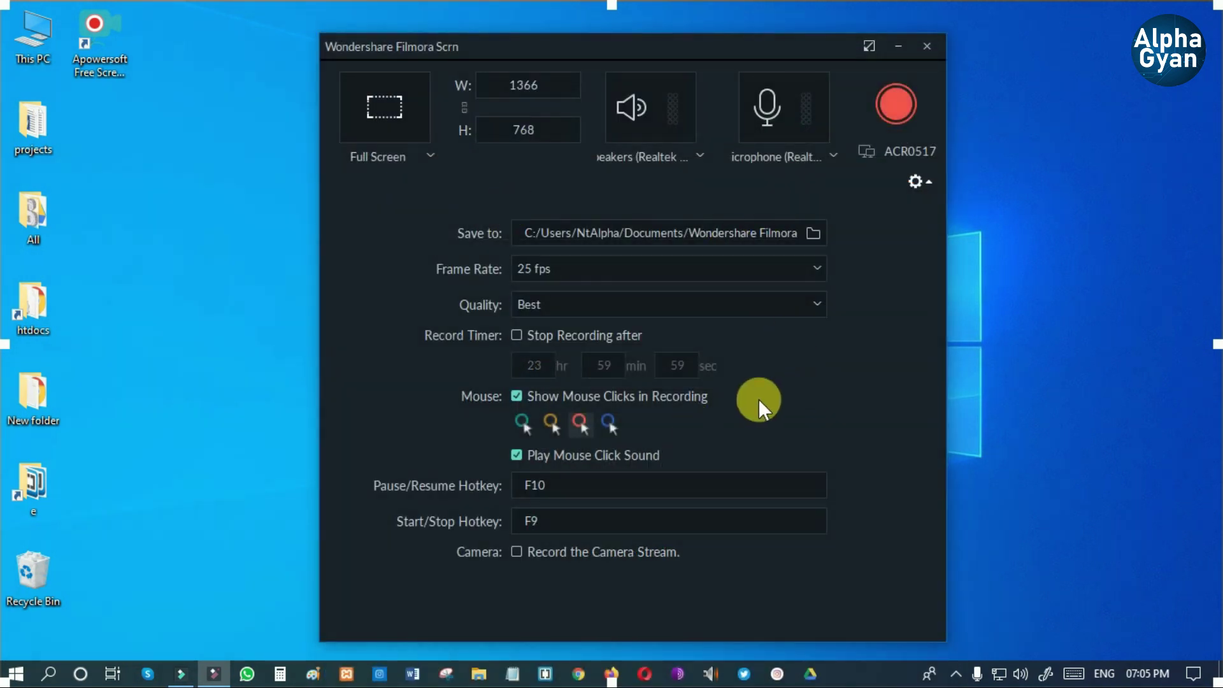
click(821, 303)
click(813, 363)
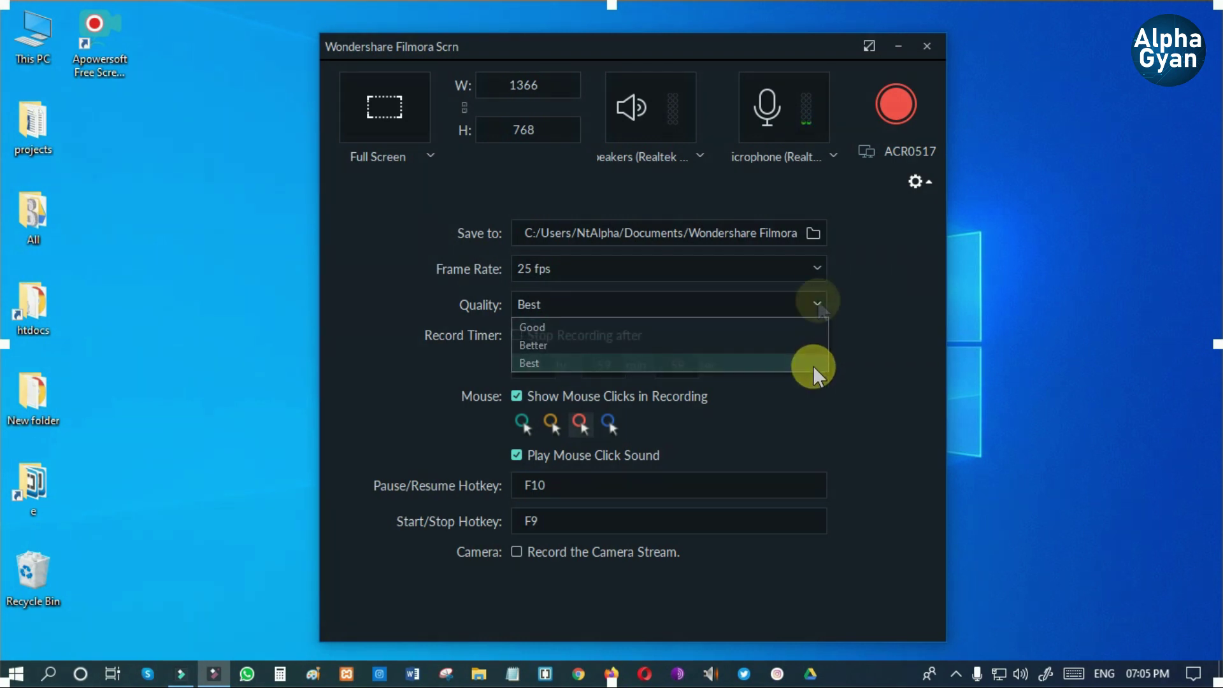
click(815, 303)
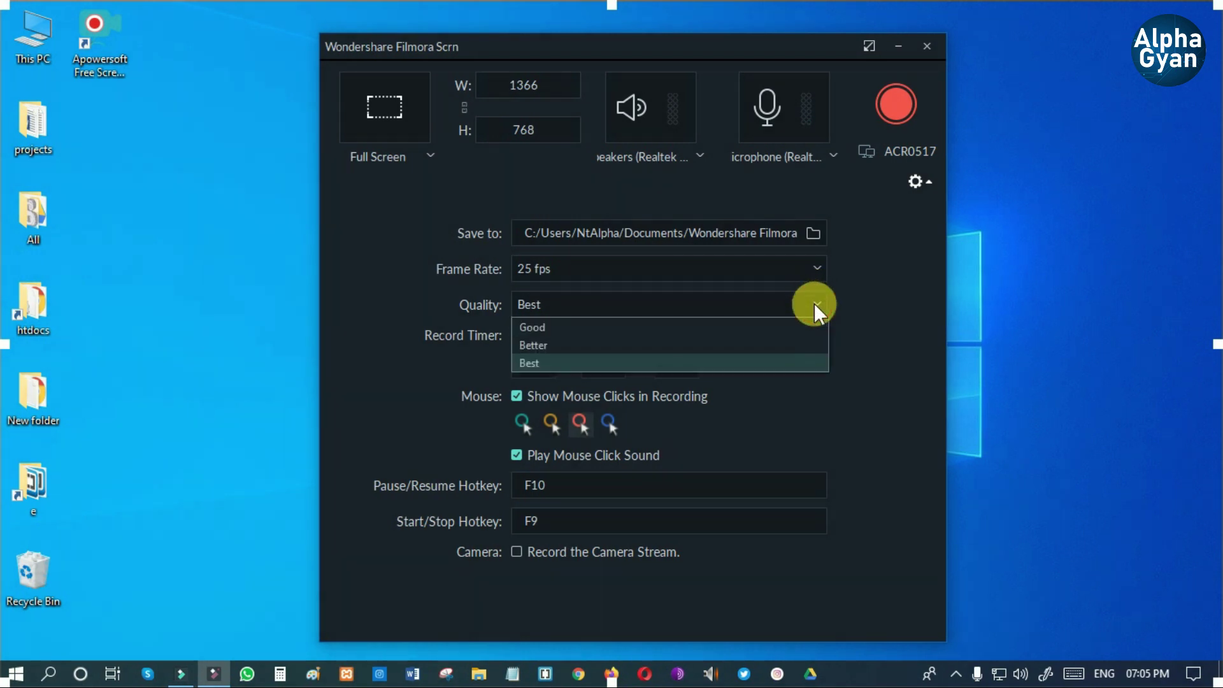
click(813, 358)
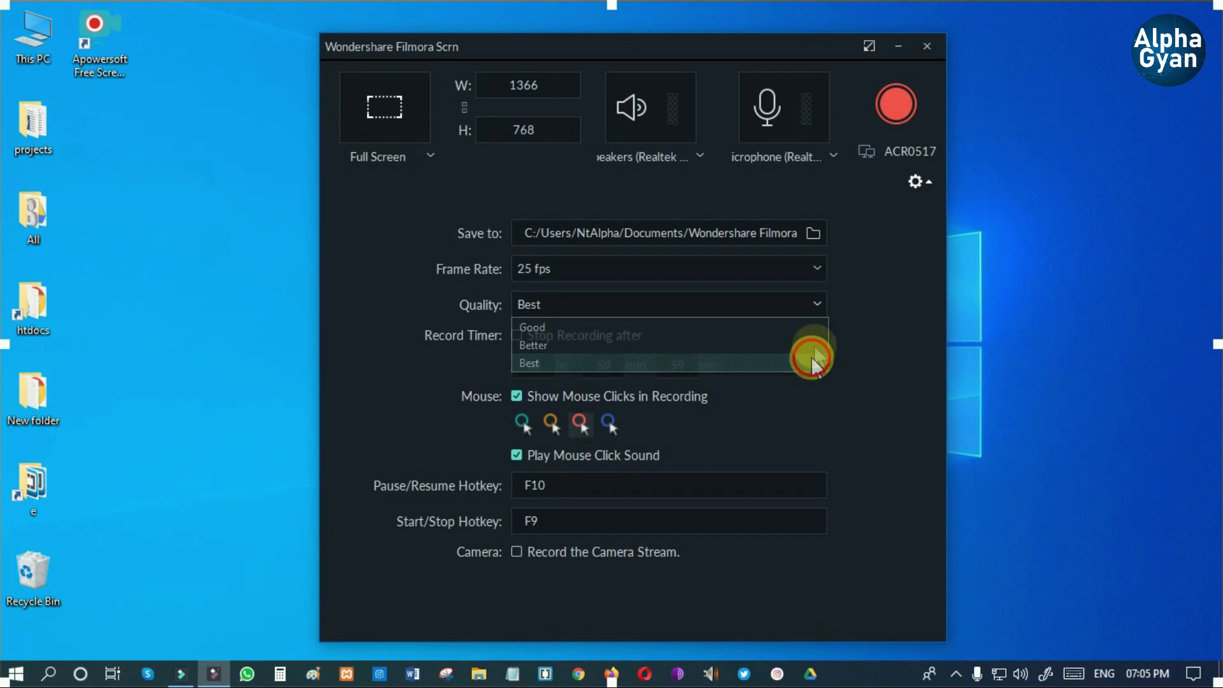
click(813, 268)
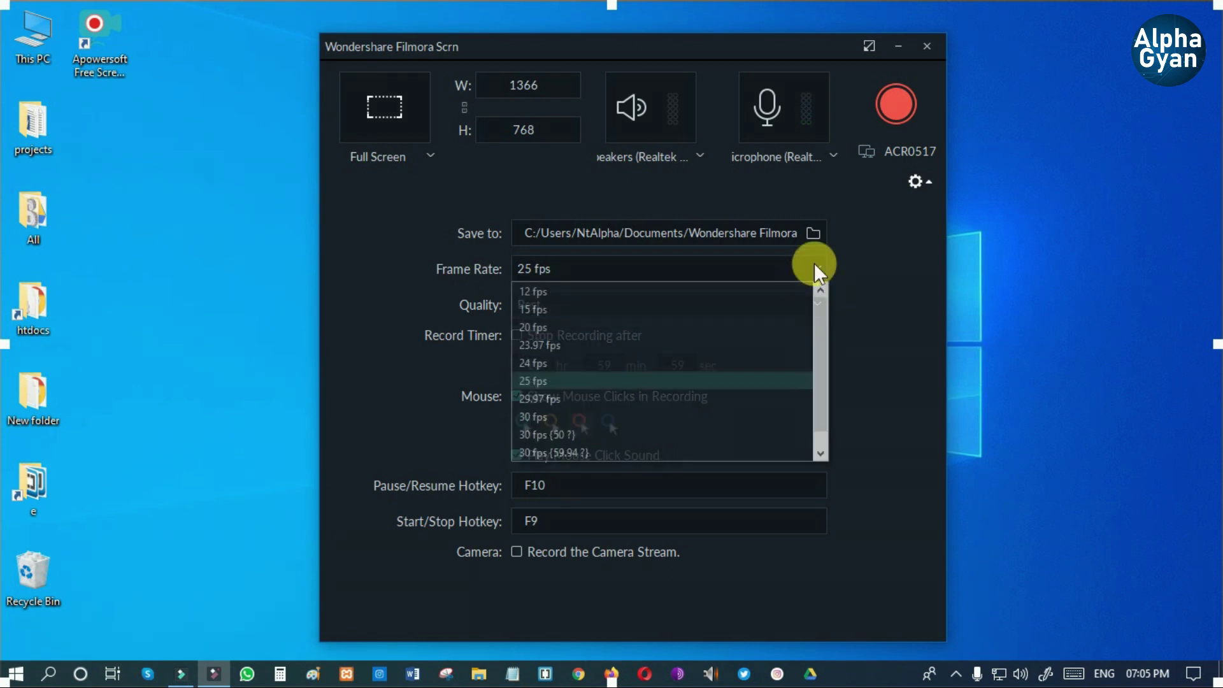
click(783, 379)
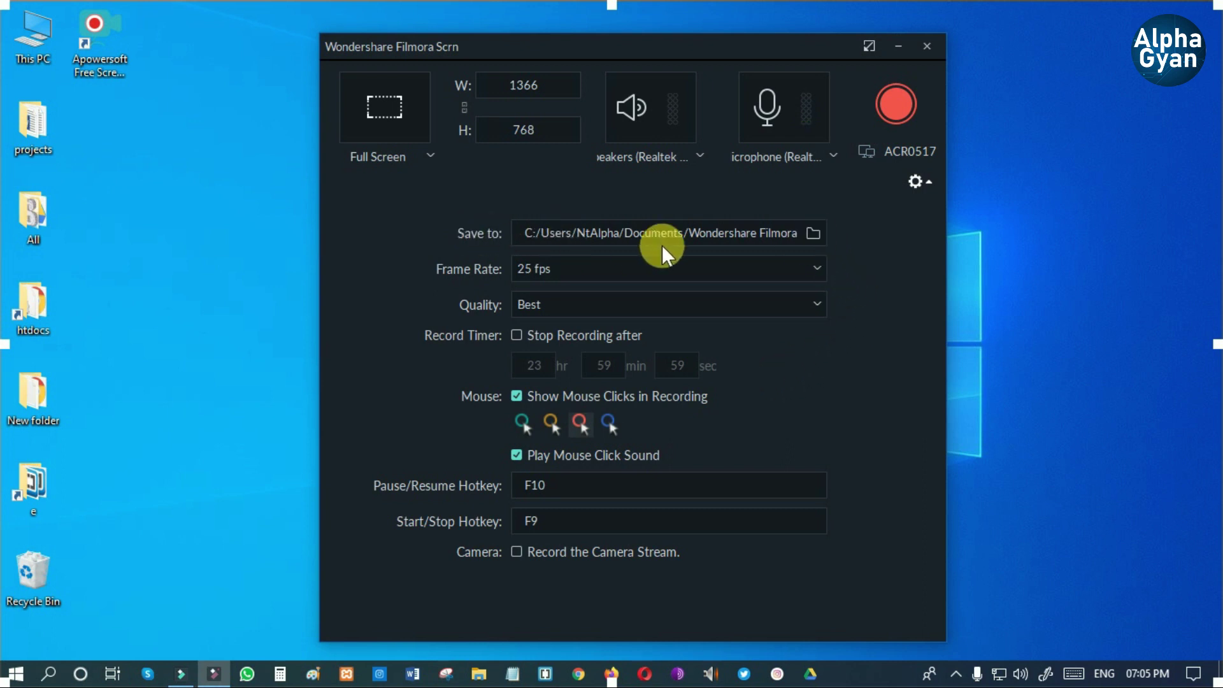
Set the recordings' save folder to 01-Projects on Local Disk (F:), keeping the mouse click sound enabled.
click(811, 232)
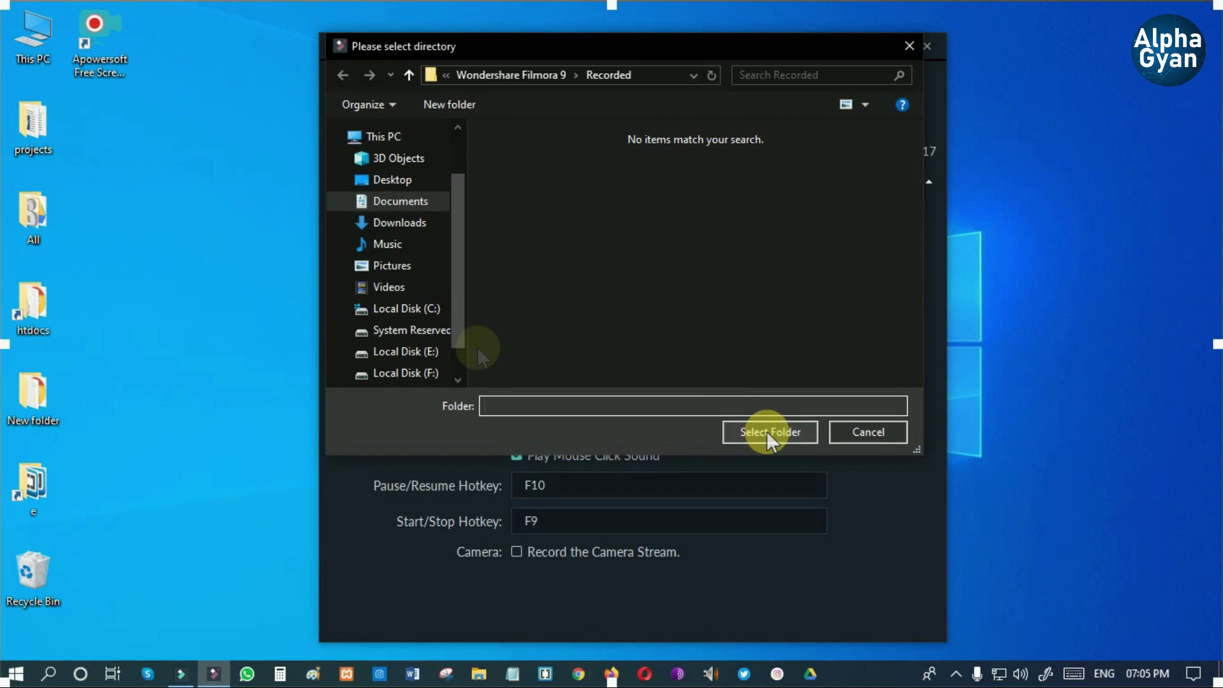
scroll(457, 343, down, 1)
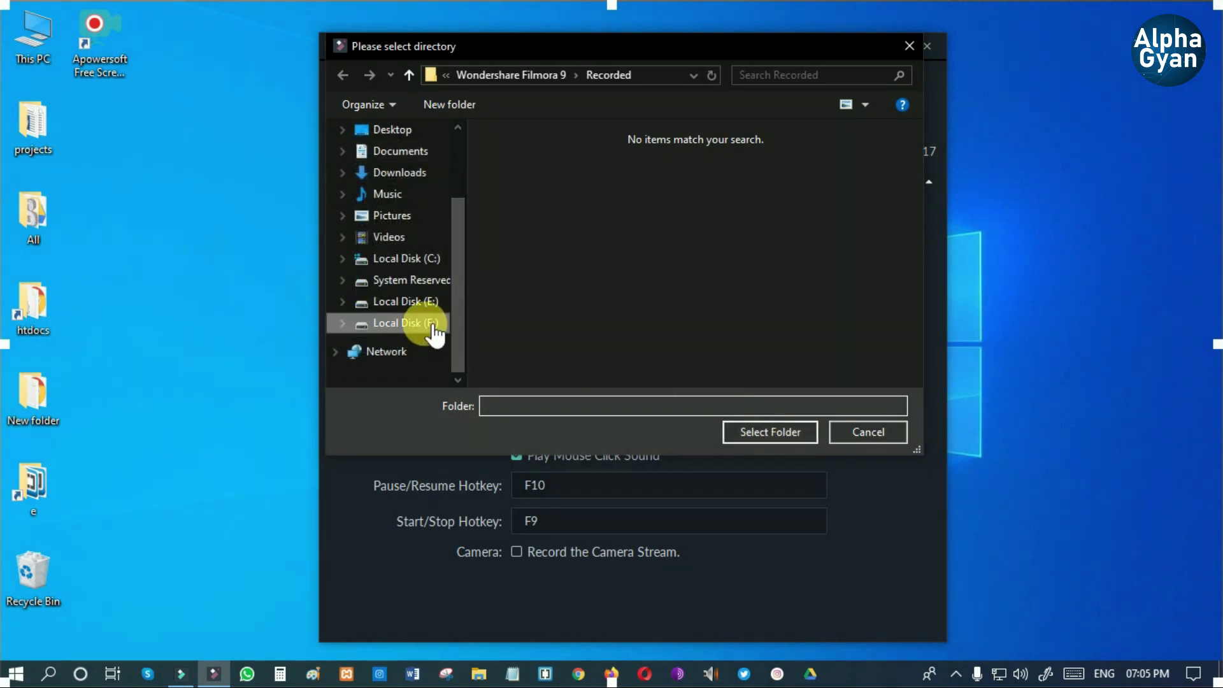
click(431, 326)
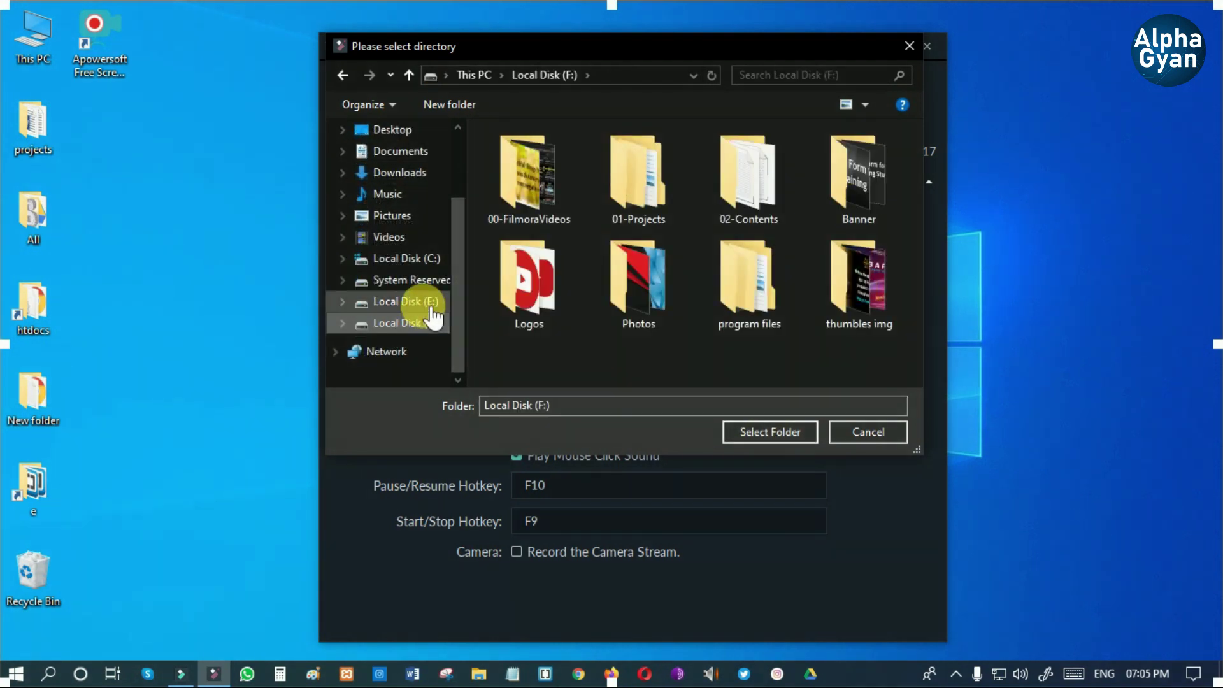
double_click(637, 180)
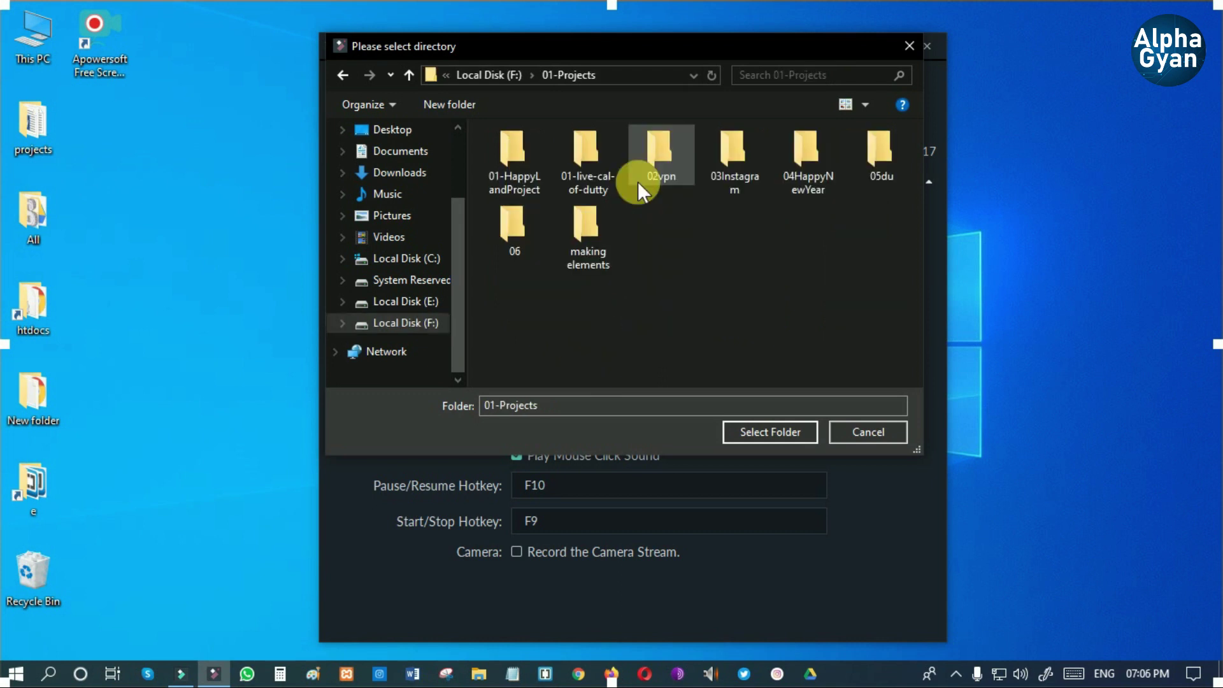
click(743, 430)
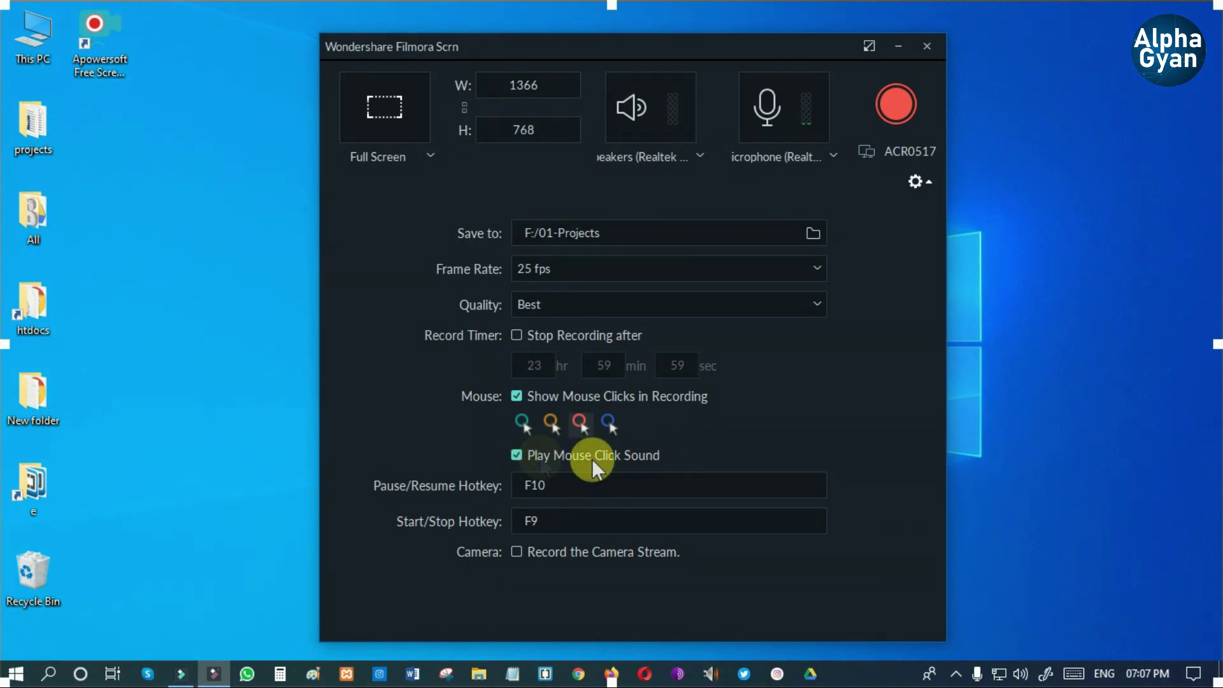
click(517, 456)
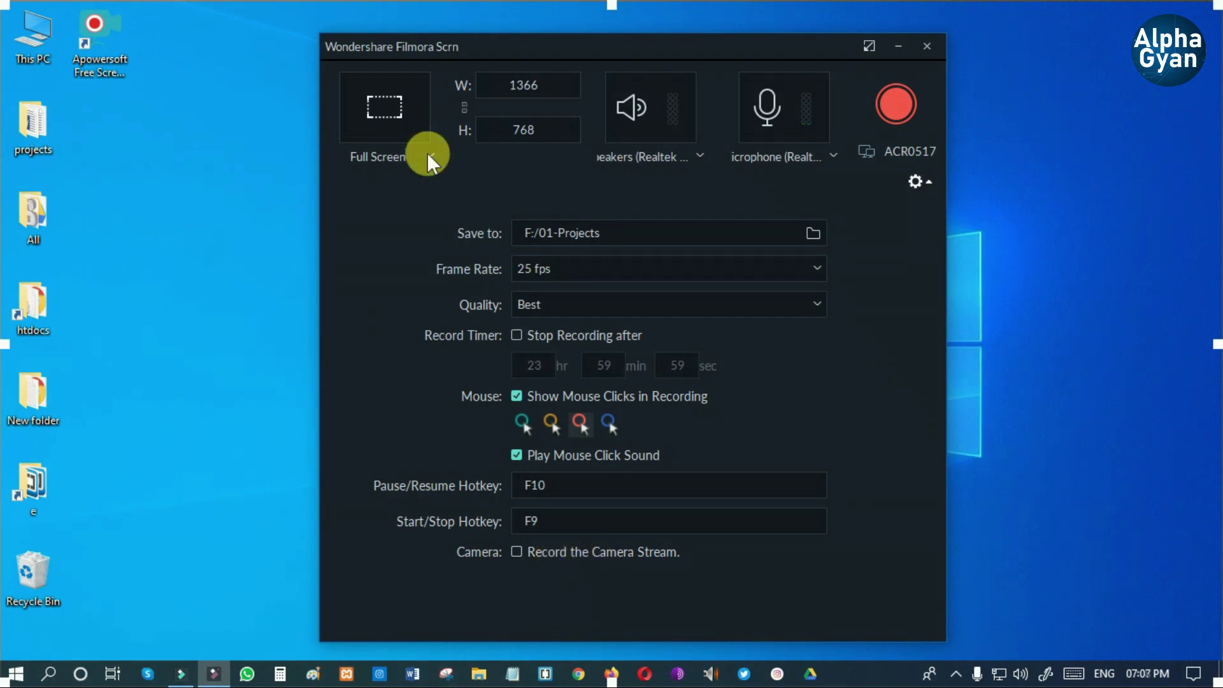
Try the Custom and Target Window capture areas for the screen recording.
click(429, 156)
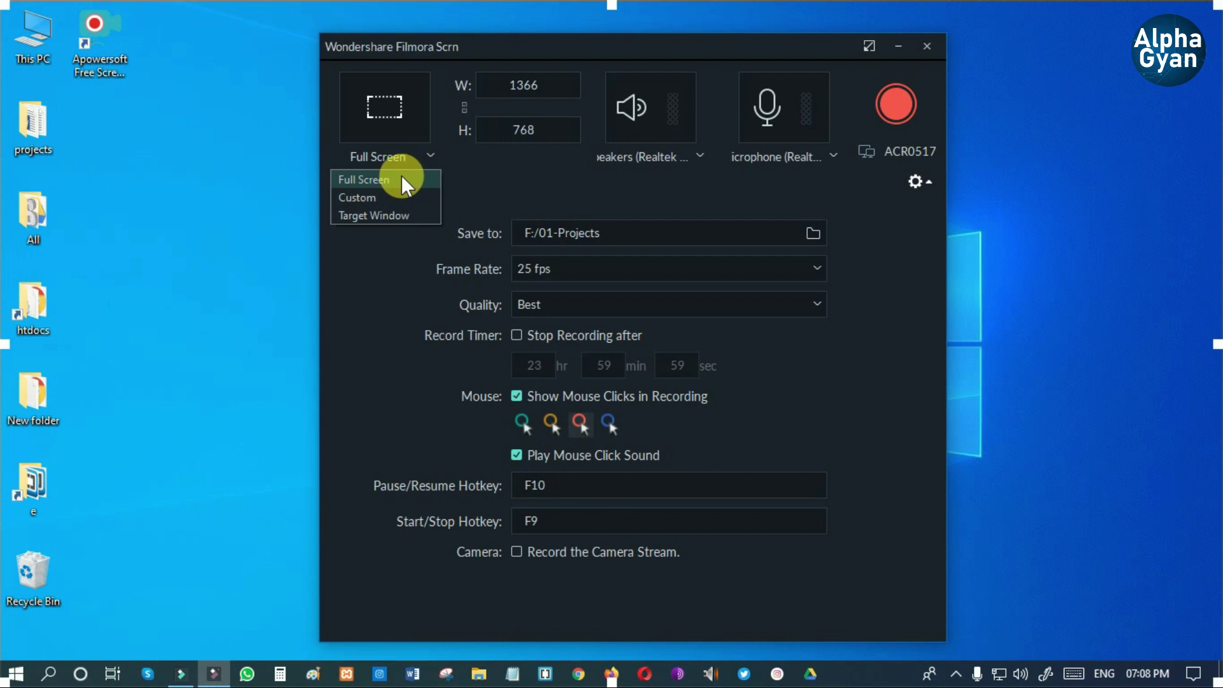
click(378, 194)
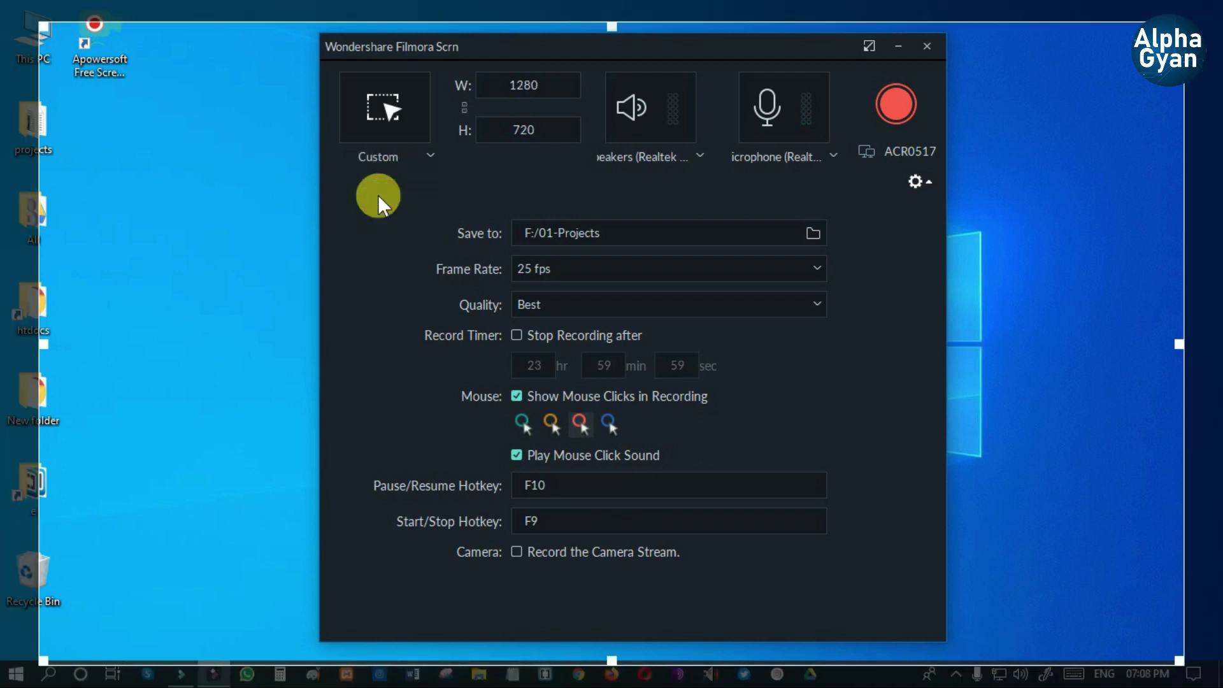
drag(91, 56, 5, 5)
click(428, 153)
click(414, 213)
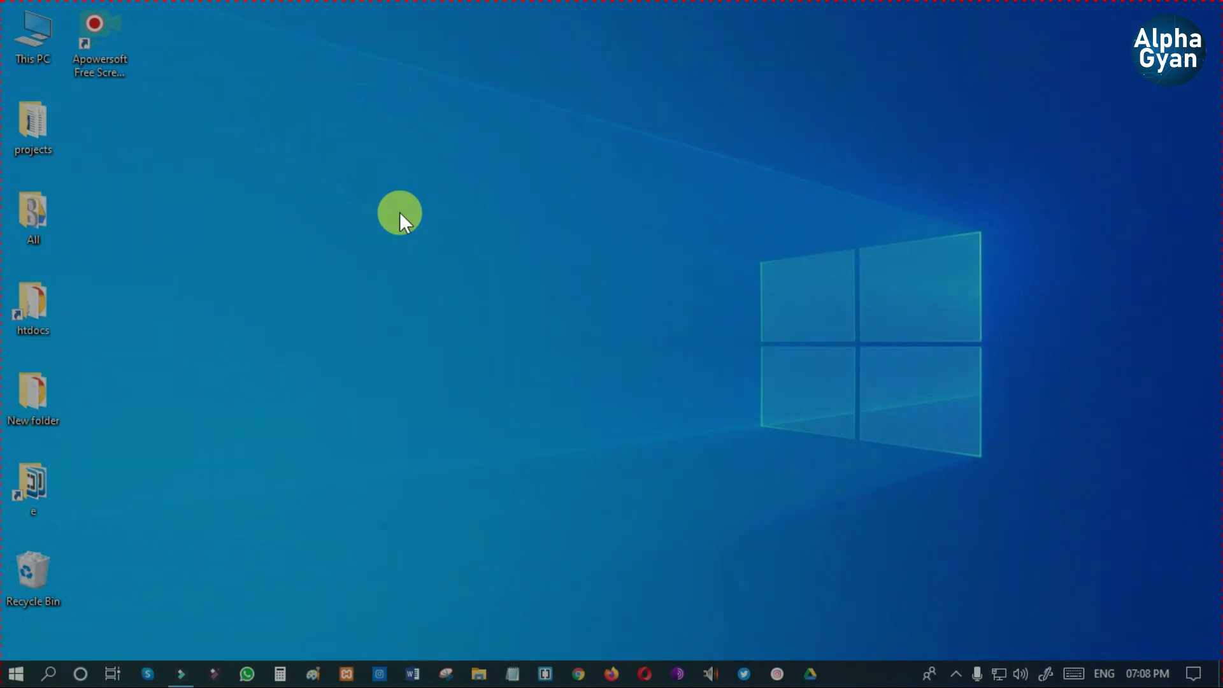
click(400, 211)
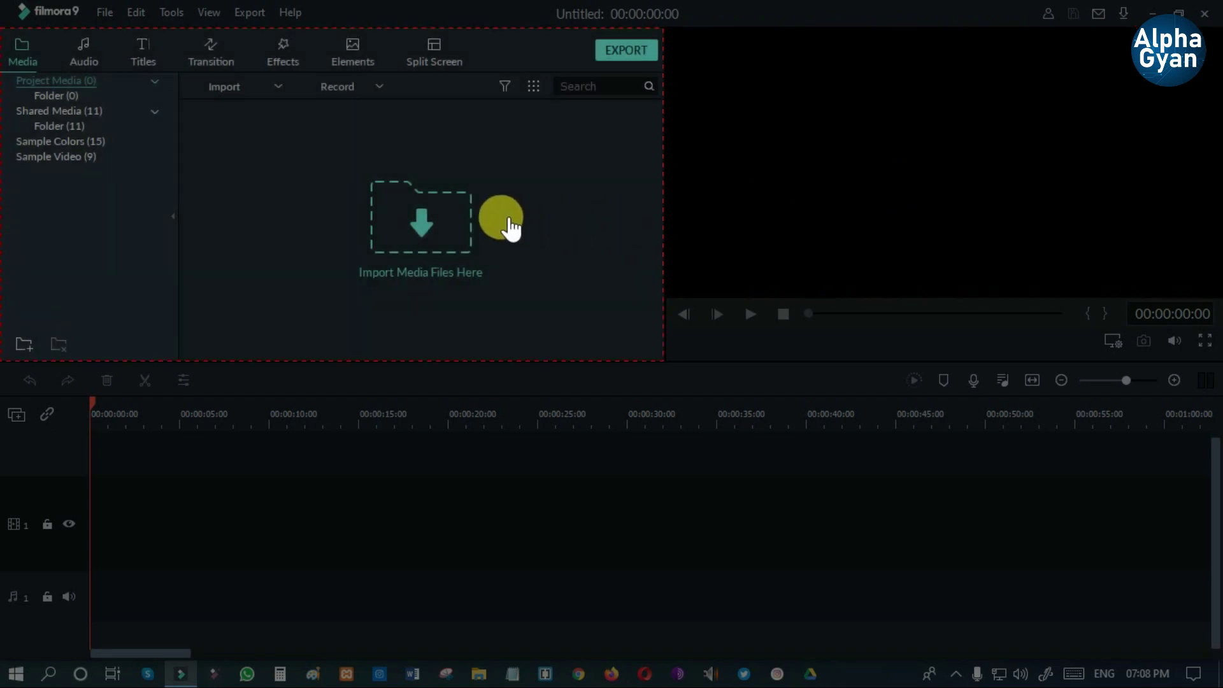
click(515, 510)
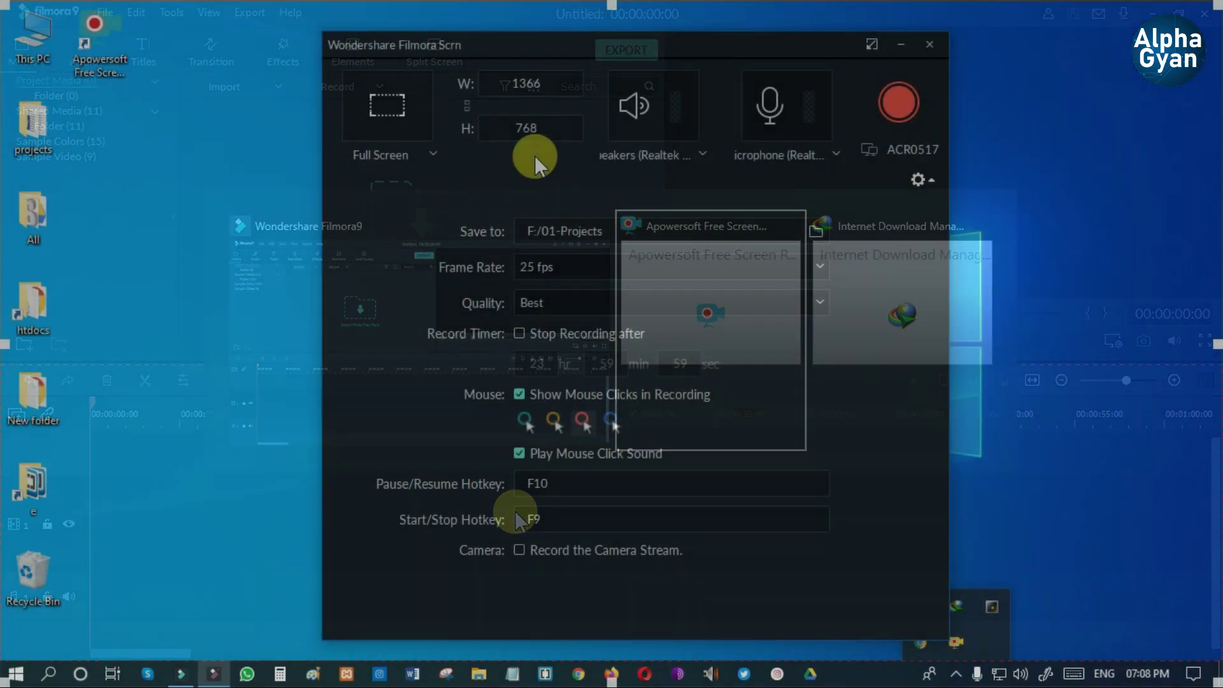
click(538, 131)
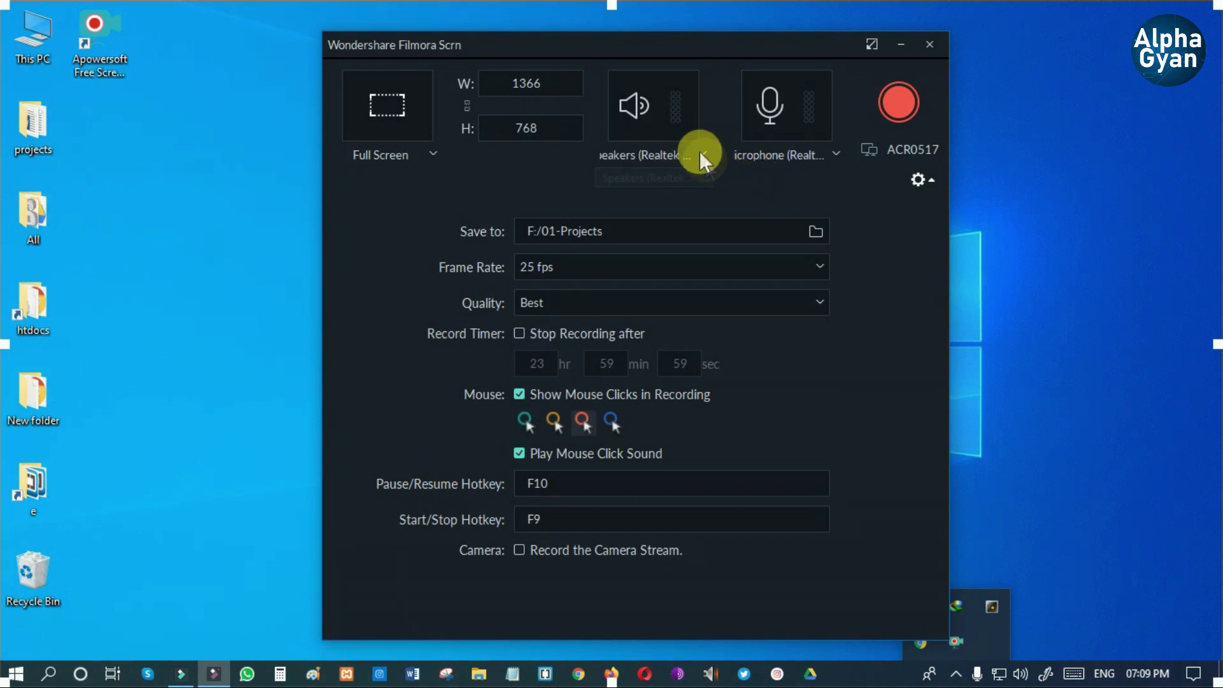
Toggle the speaker audio capture off and on again, and examine the available microphone sources.
click(639, 106)
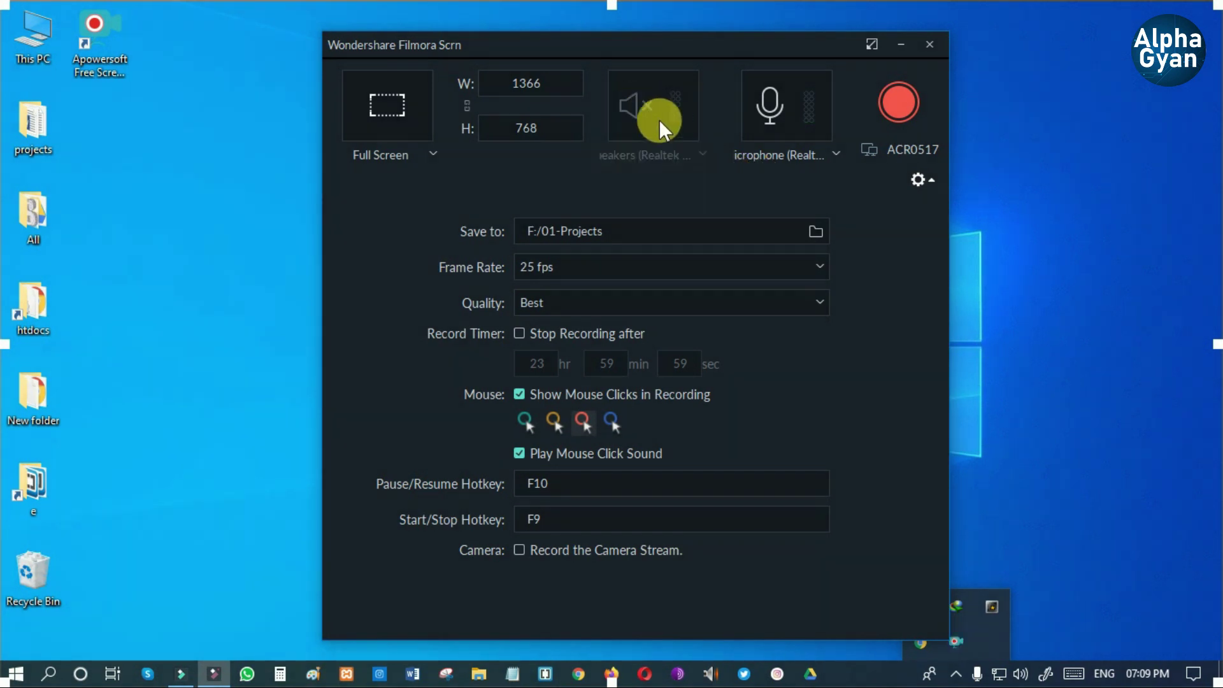
click(637, 105)
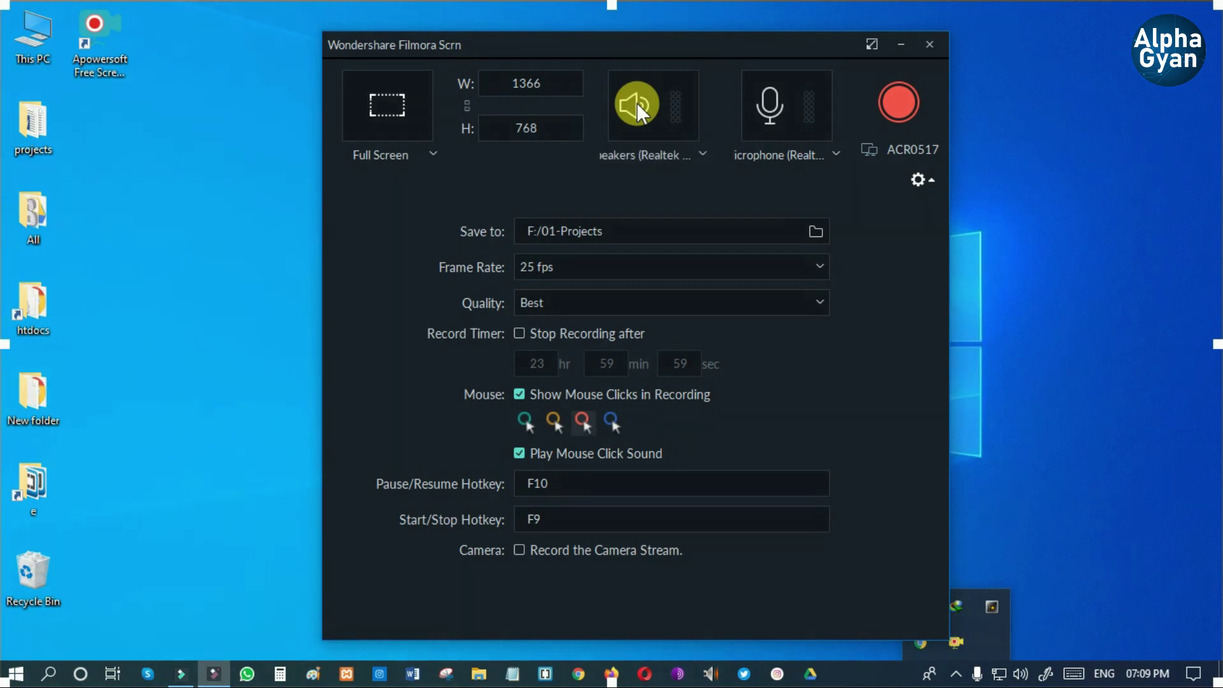
click(830, 152)
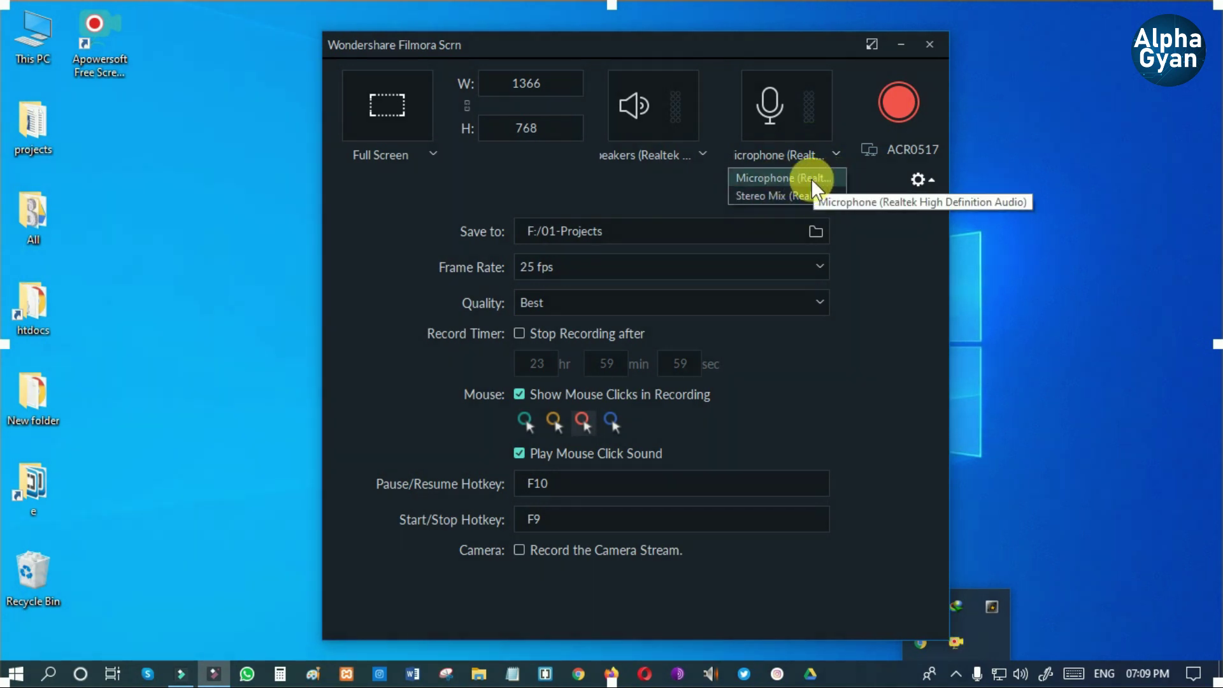
Collapse the recorder settings, record a short full-screen clip into the project media, and minimize the recorder.
click(912, 173)
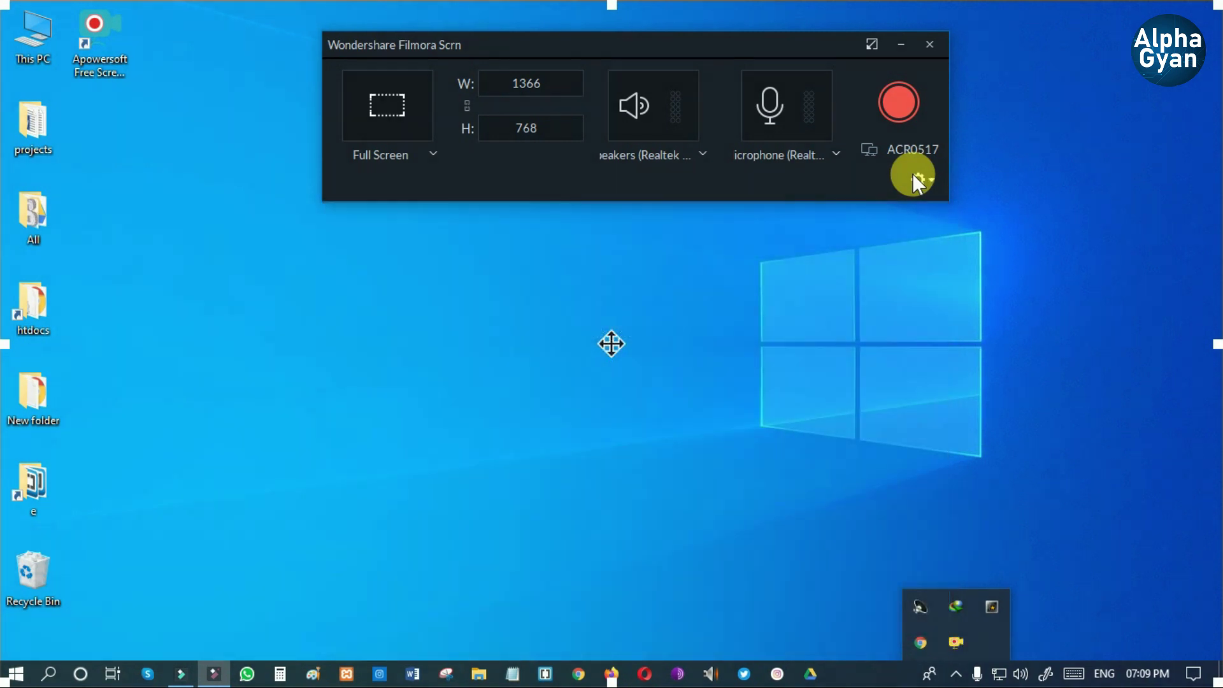
click(800, 24)
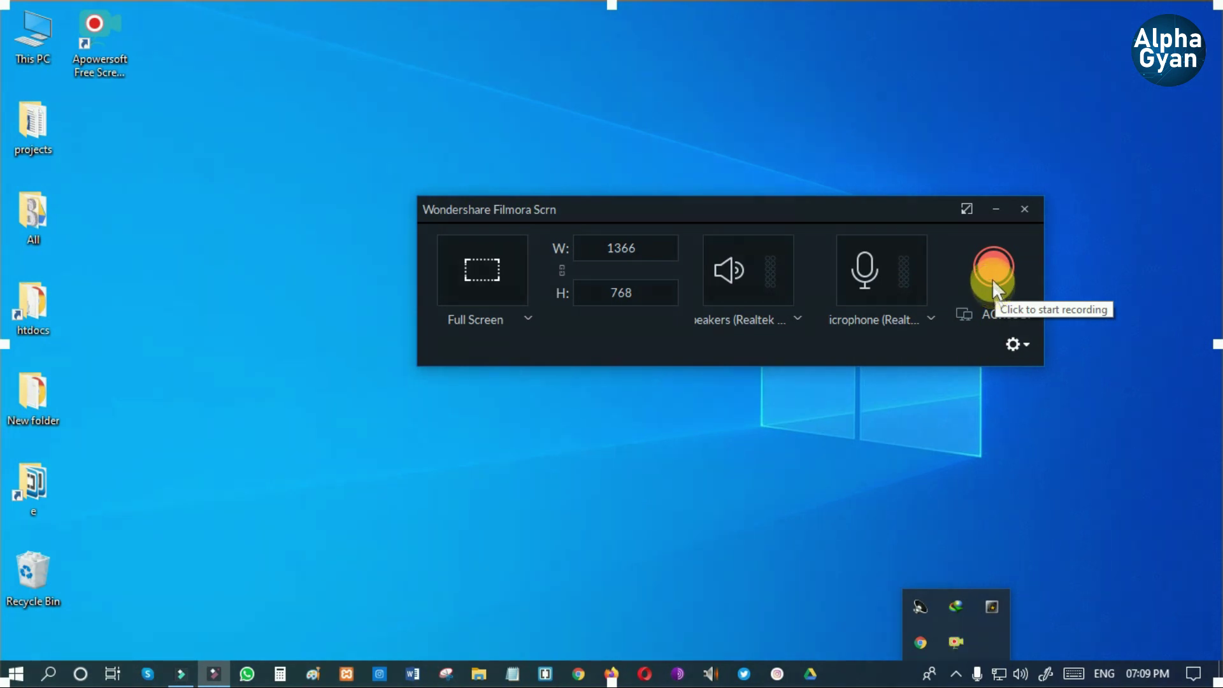
click(992, 279)
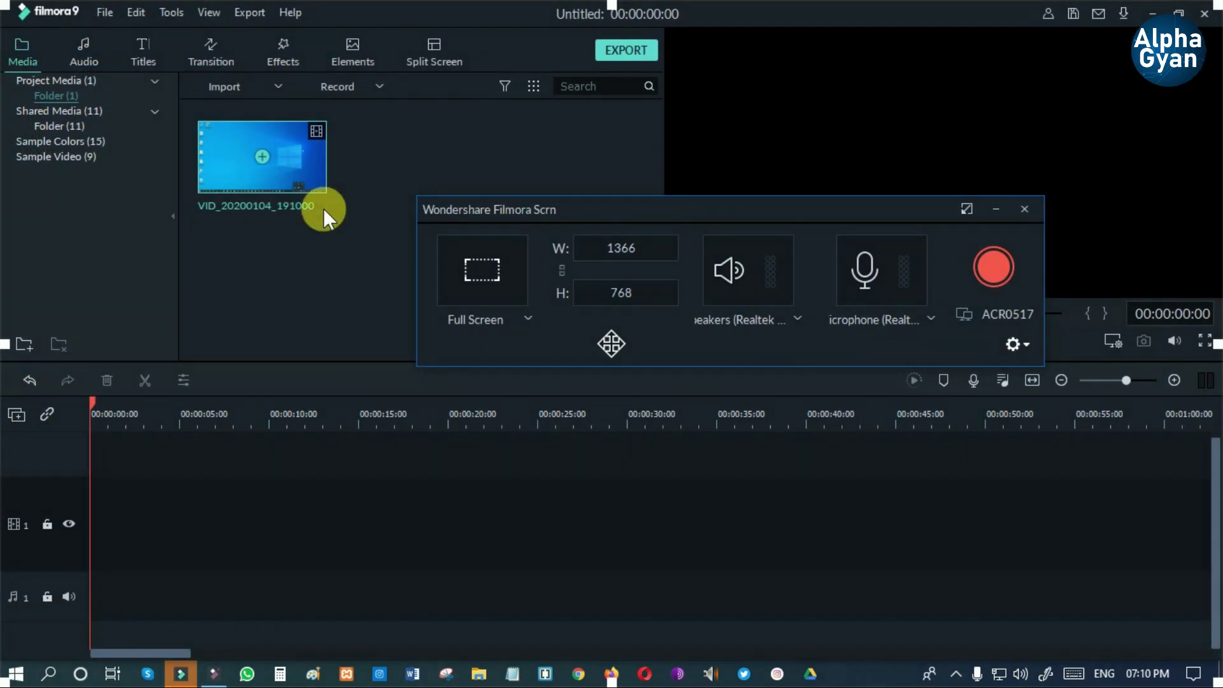
mouse_move(180, 679)
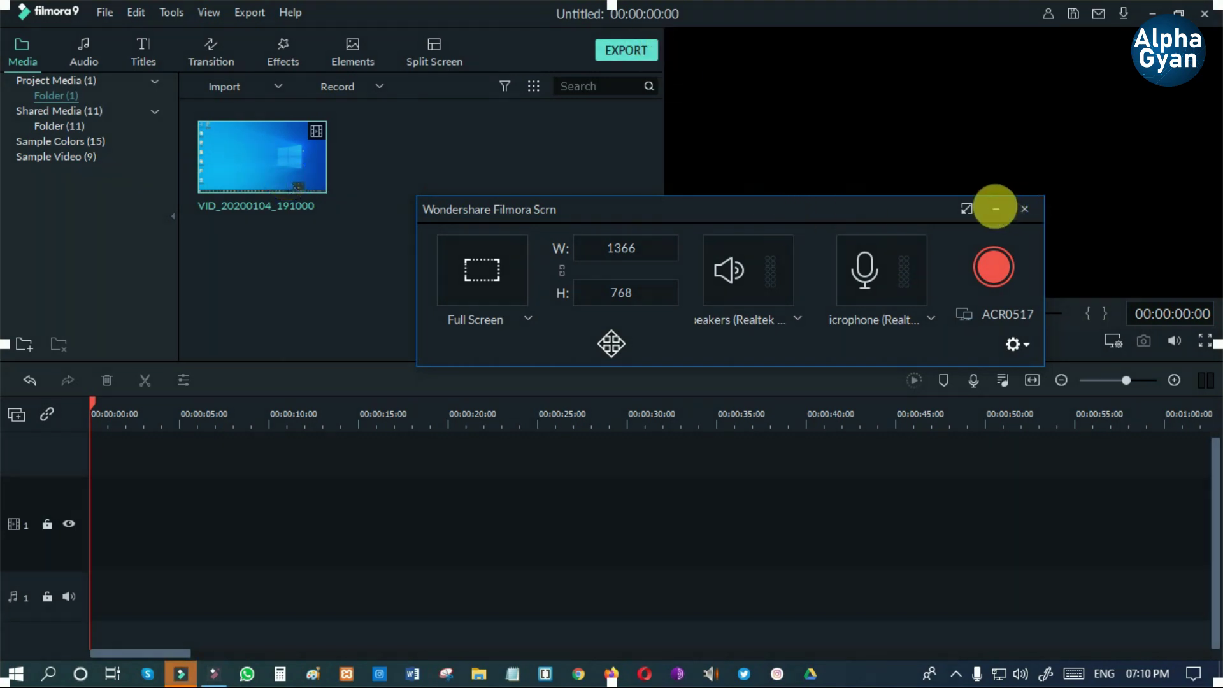
click(996, 210)
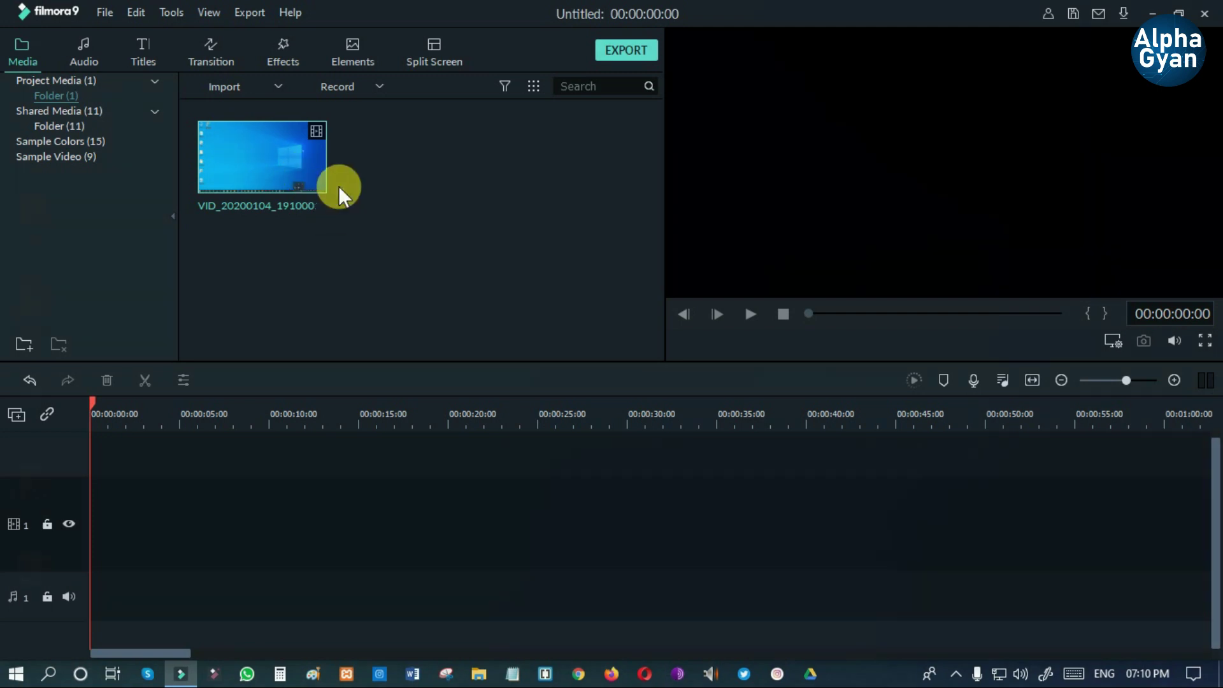
Browse in File Explorer to the 01-Projects folder on Local Disk (F:) and play the recorded clip VID_20200104_191000.
double_click(46, 32)
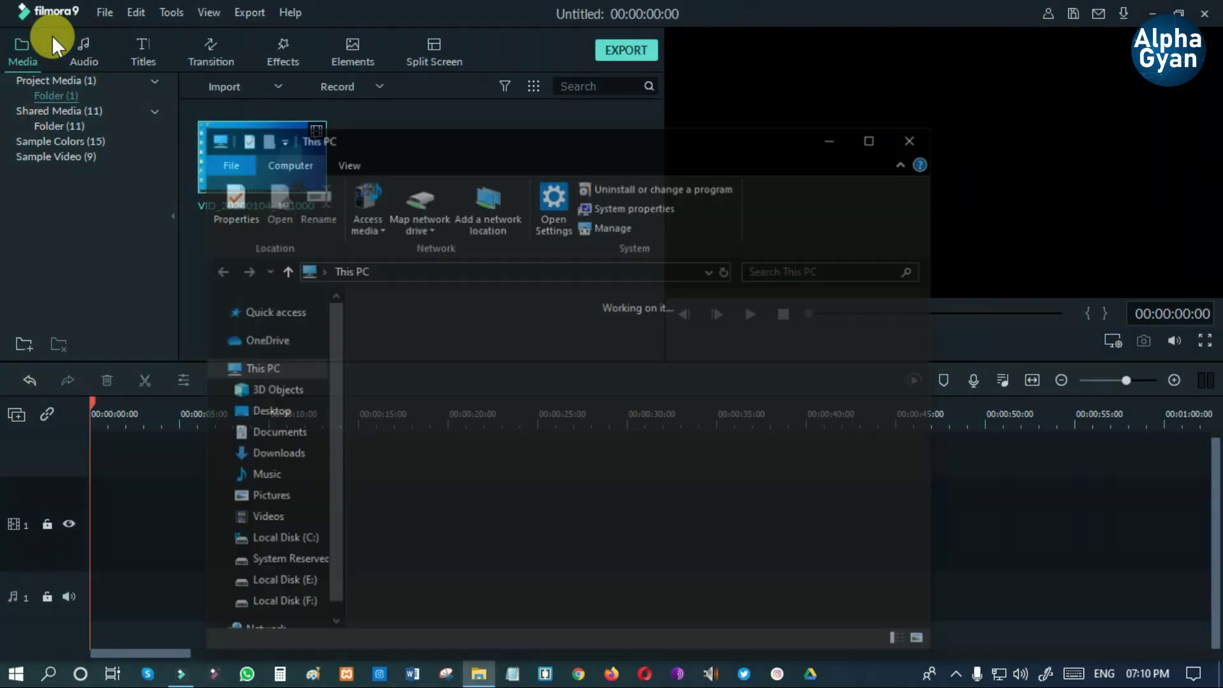
drag(726, 143, 734, 50)
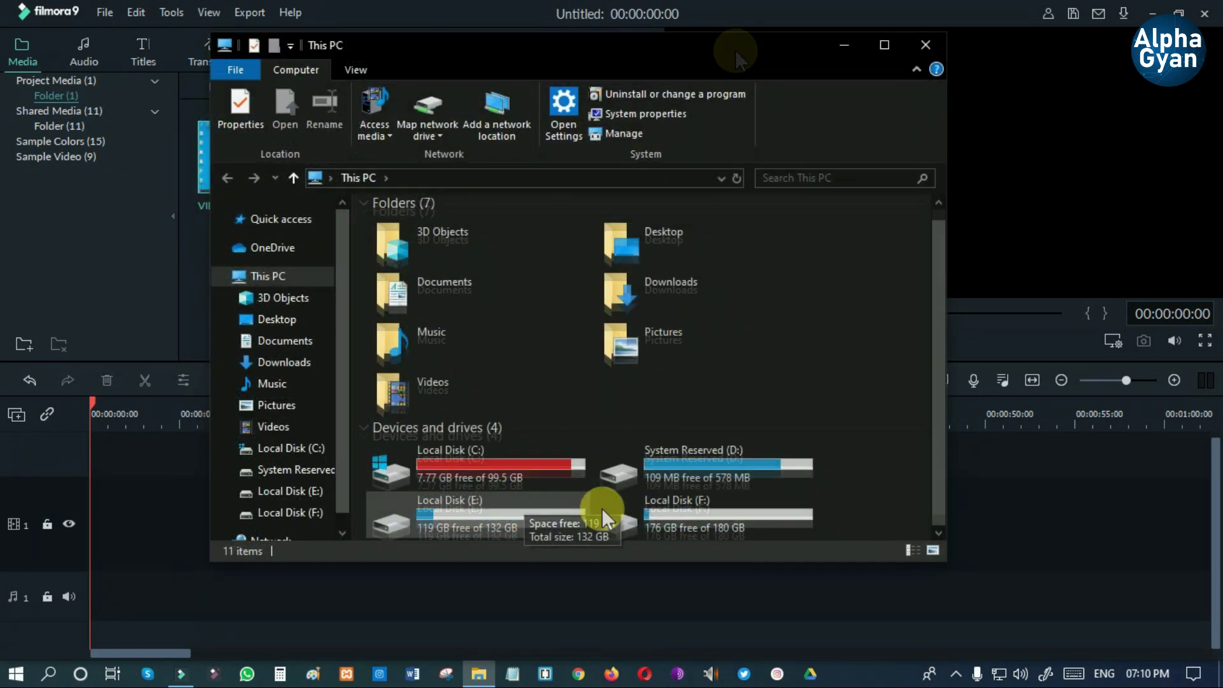
double_click(748, 506)
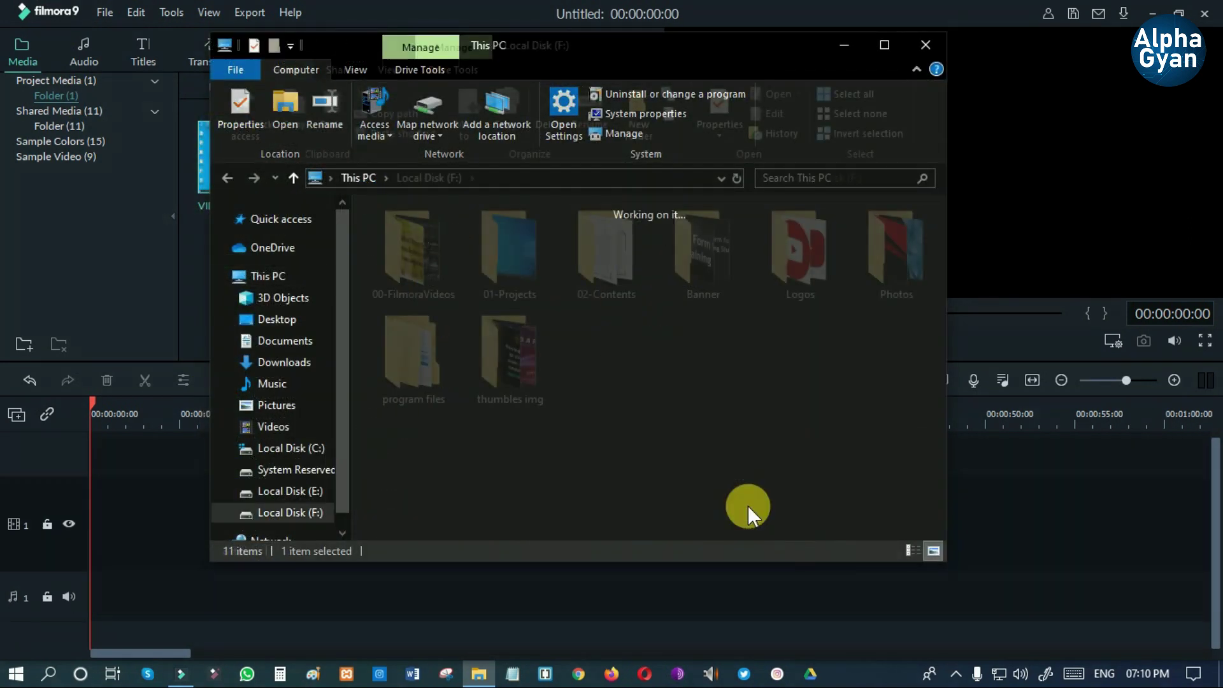
double_click(516, 261)
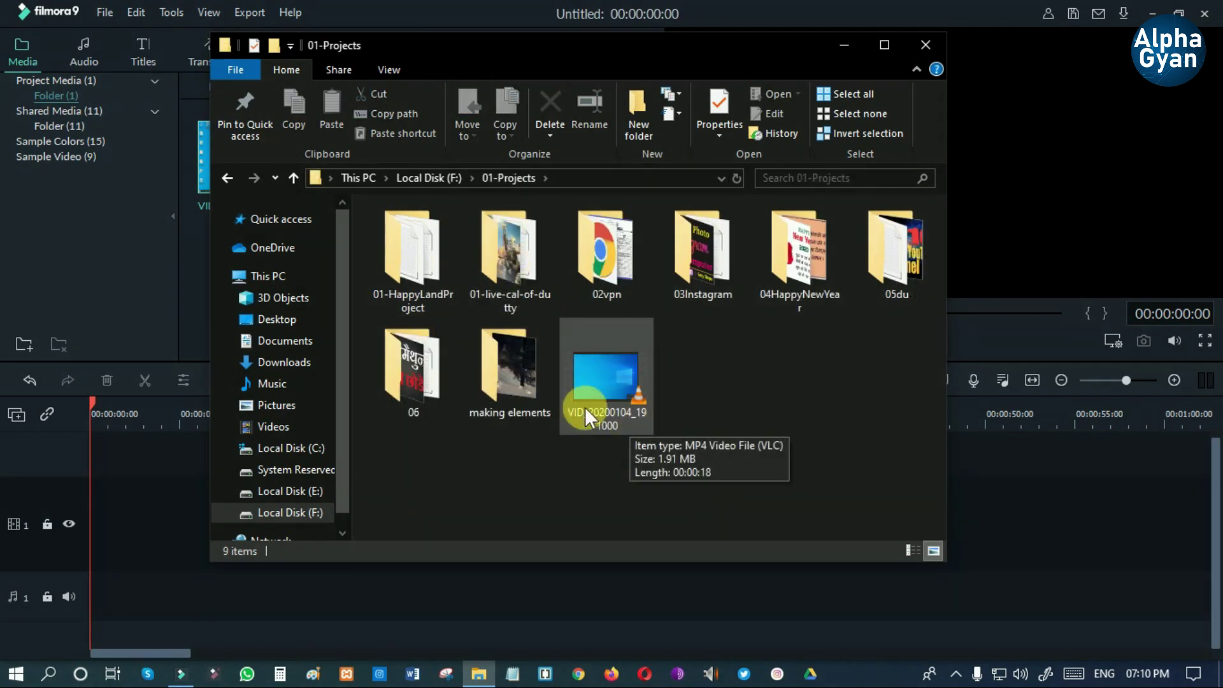
double_click(636, 418)
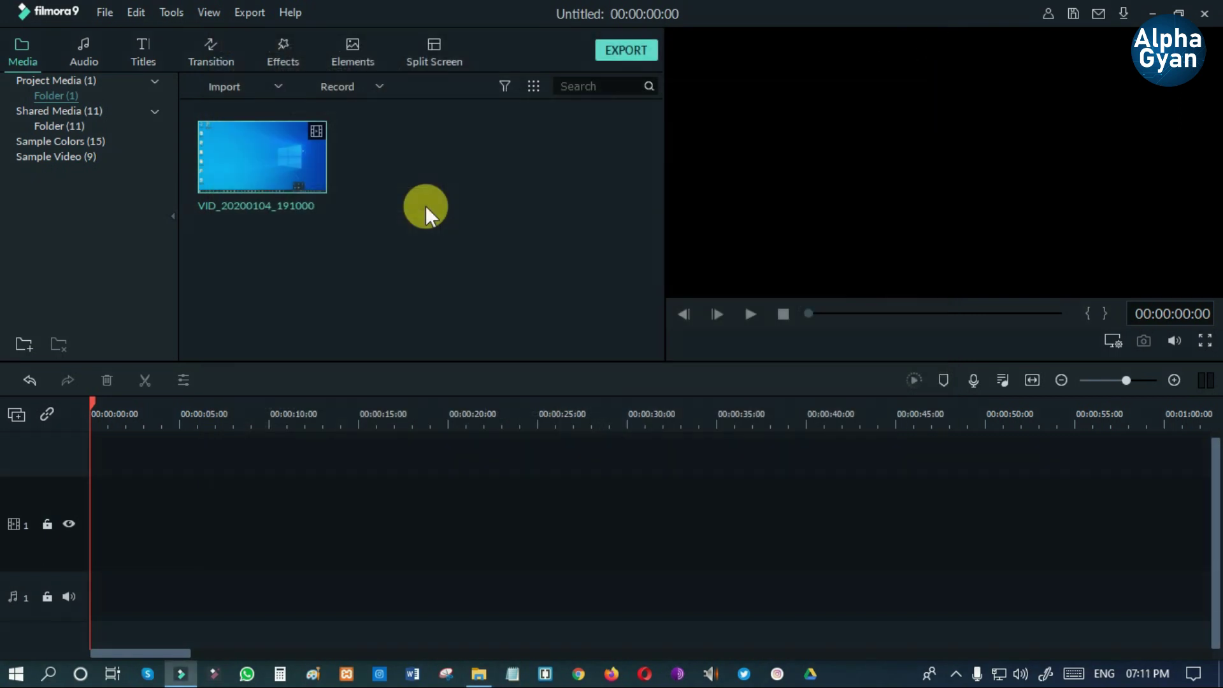